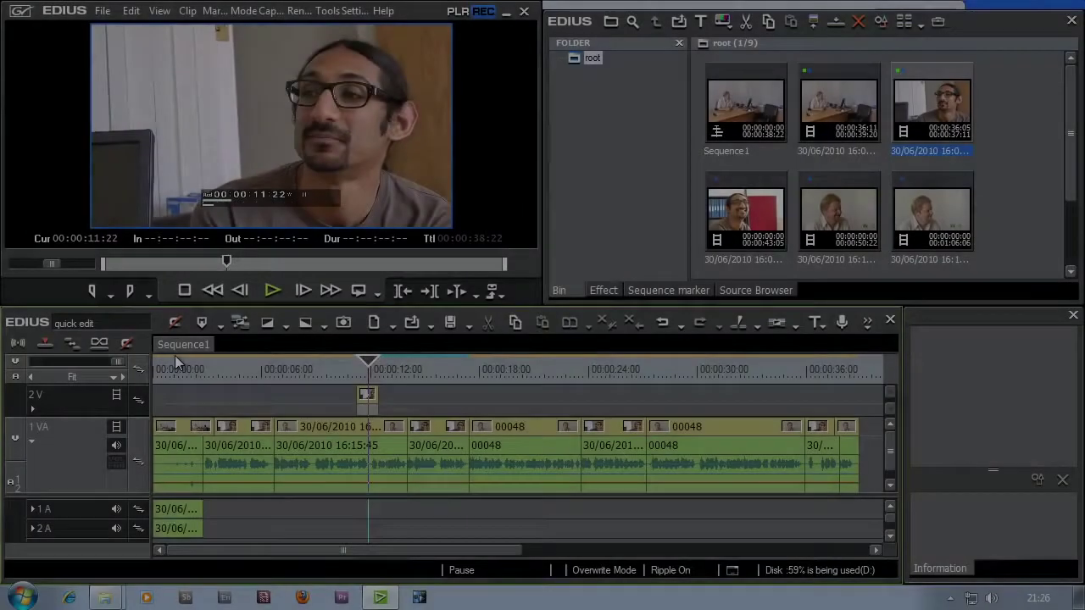
Review the sequence opening by moving the playhead to 00:00:04:09 and back to the handshake shot.
left_click(176, 363)
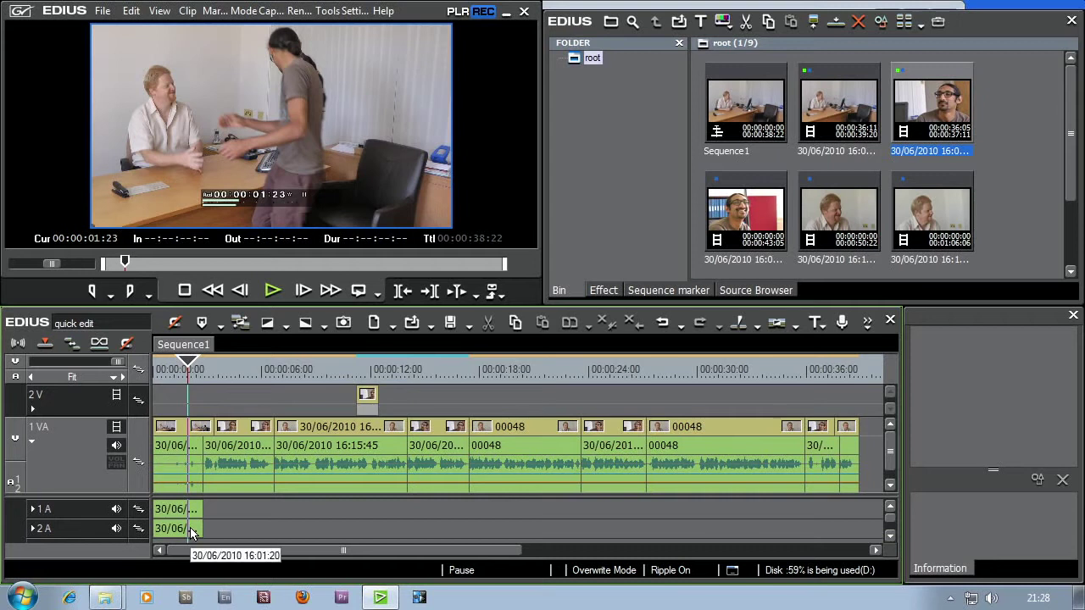
left_click(231, 367)
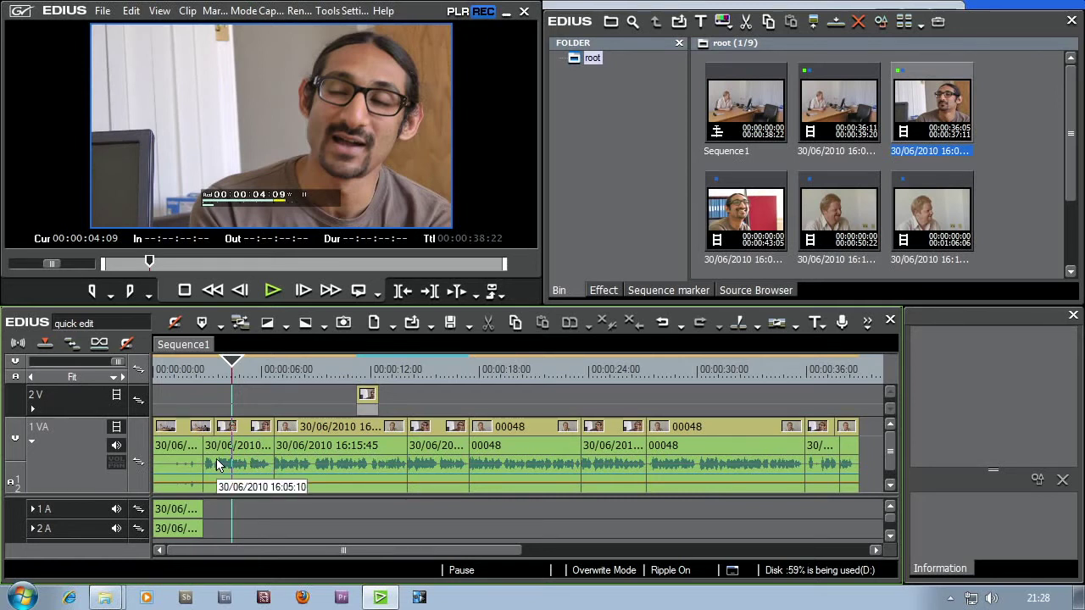
left_click(173, 371)
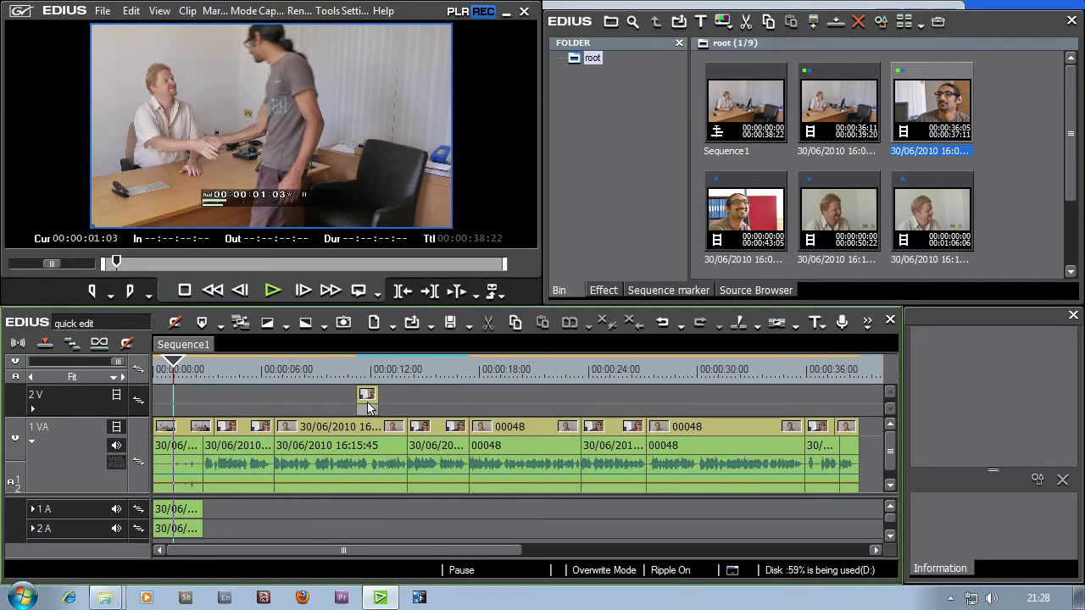
Delete the short audio clip on track 1 A and play the sequence from near the start.
left_click(182, 513)
scroll(191, 537, "down", 1)
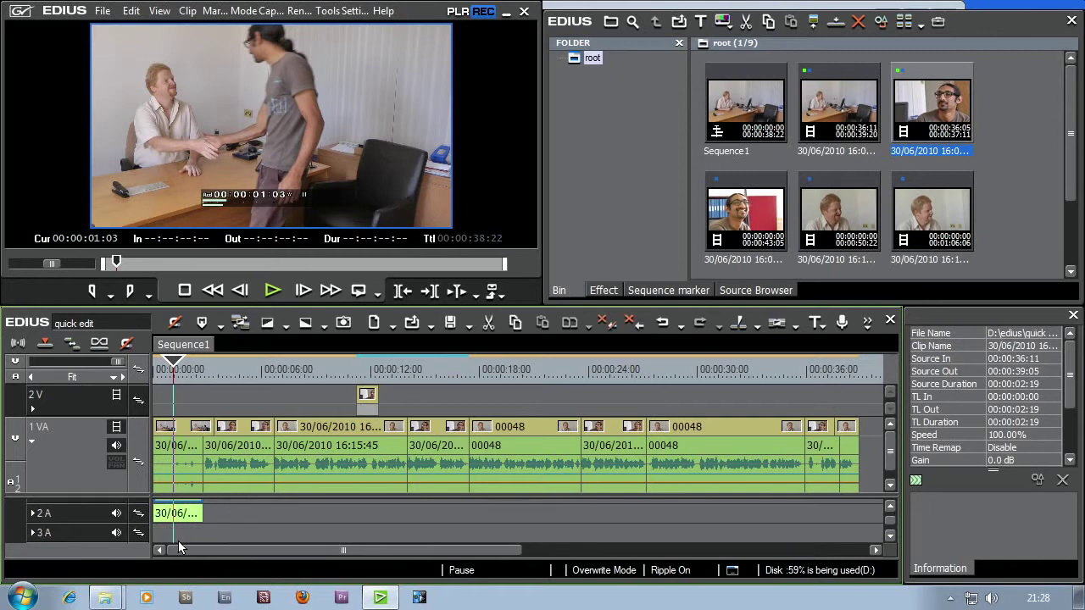
key("Delete")
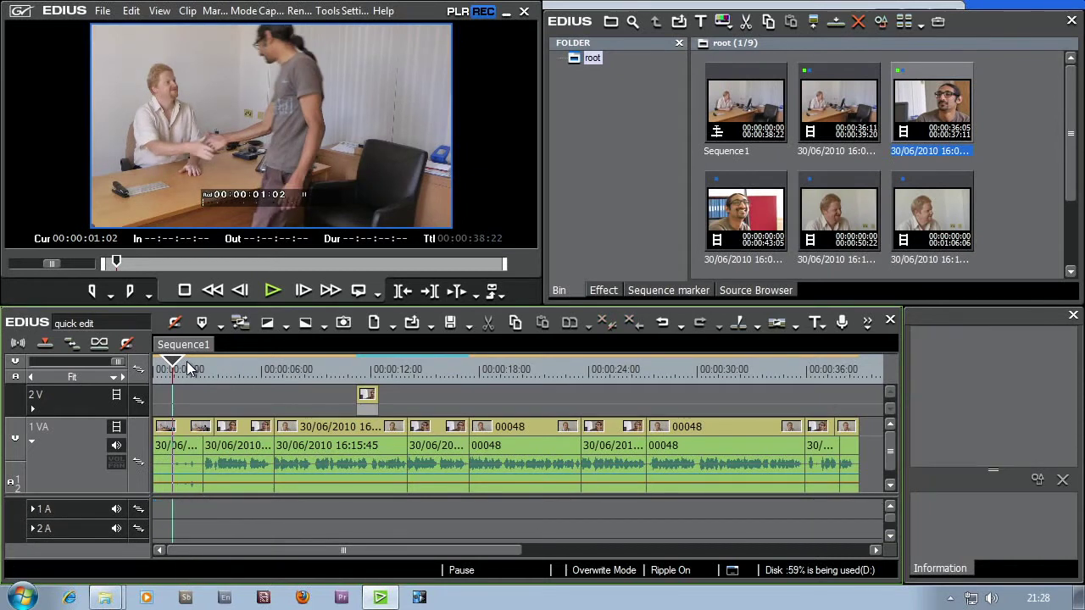
left_click(179, 370)
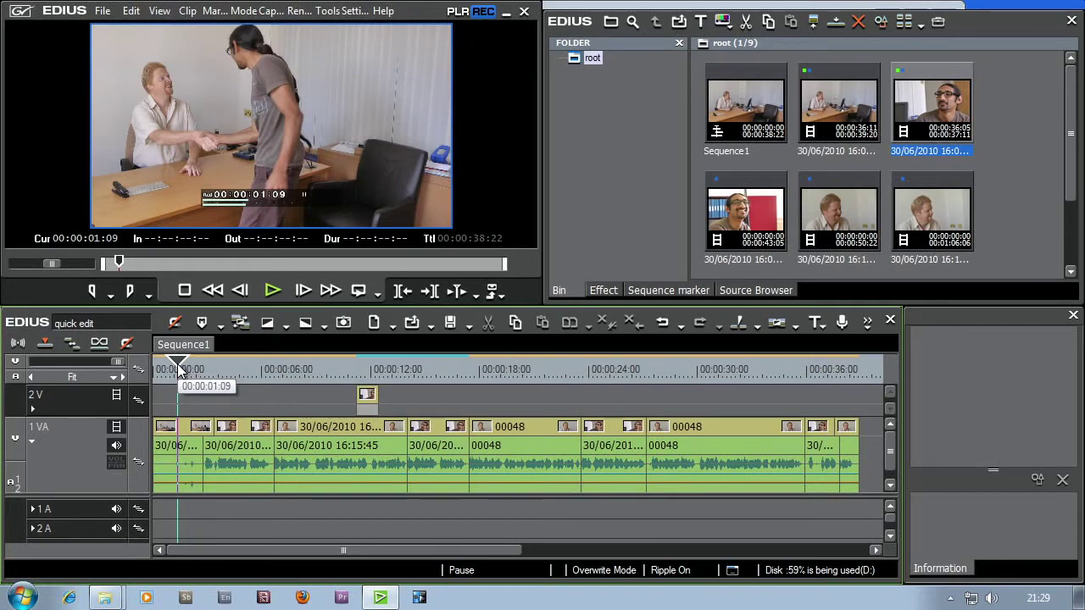
key("space")
key("space")
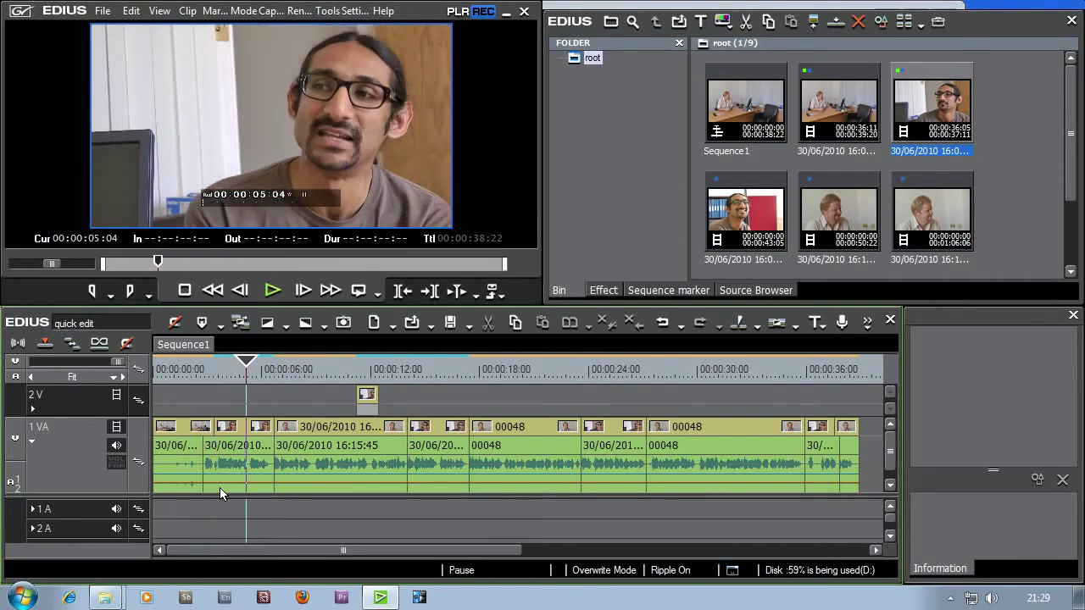
Drag the Panpot & Balance audio filter from AudioFilters onto the second interview clip on 1 VA.
left_click(605, 290)
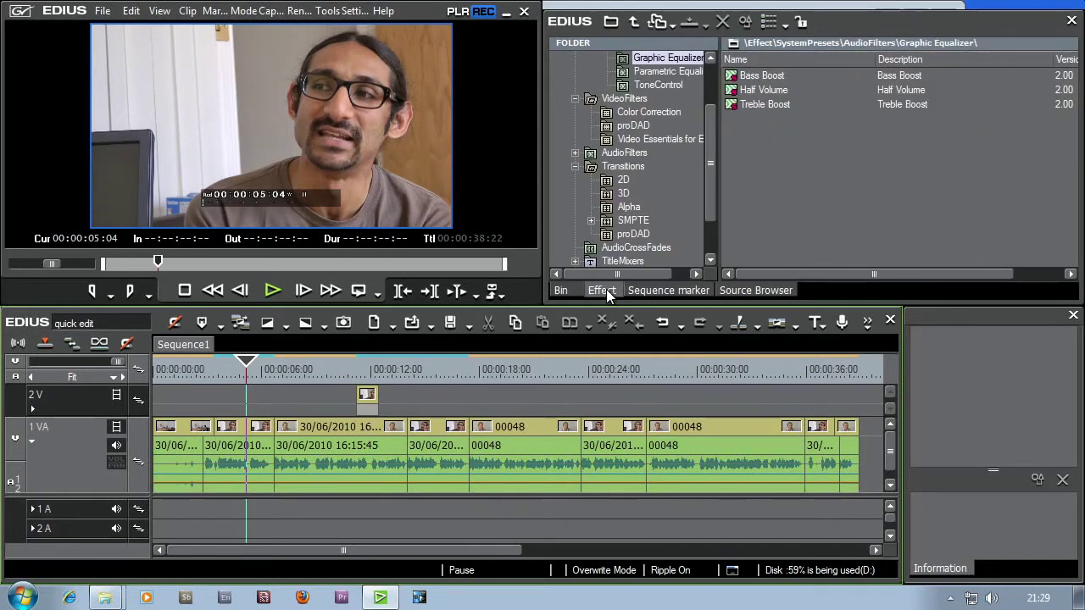
left_click(575, 152)
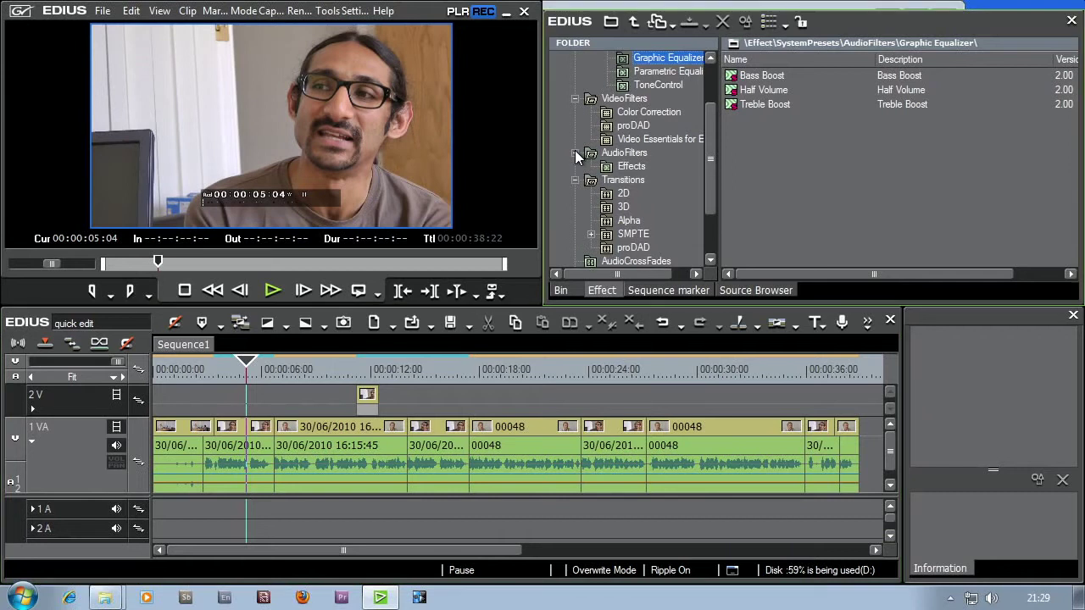
left_click(617, 154)
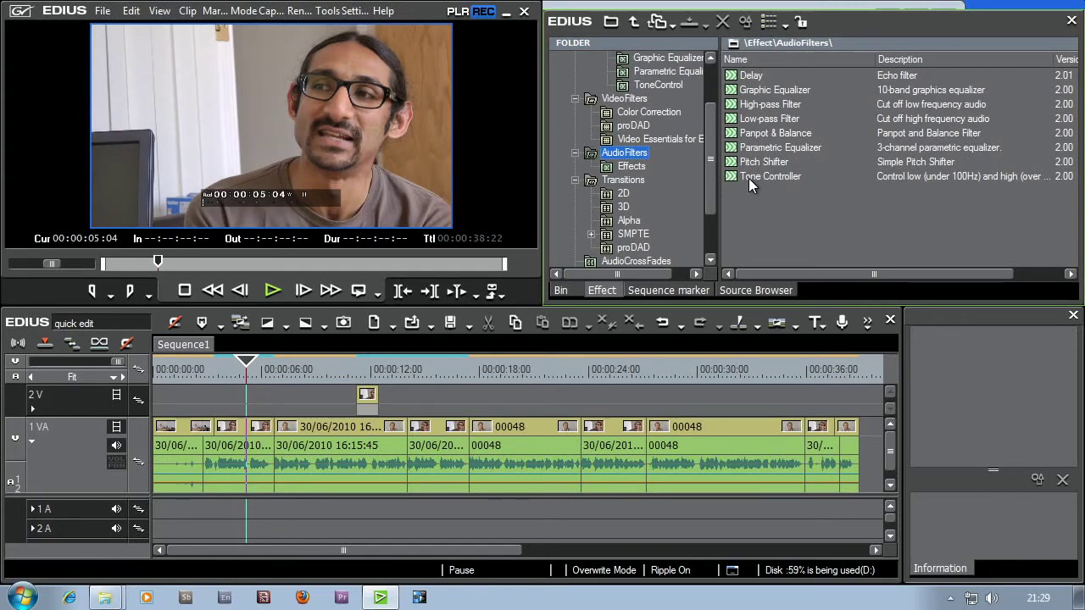
left_click(745, 133)
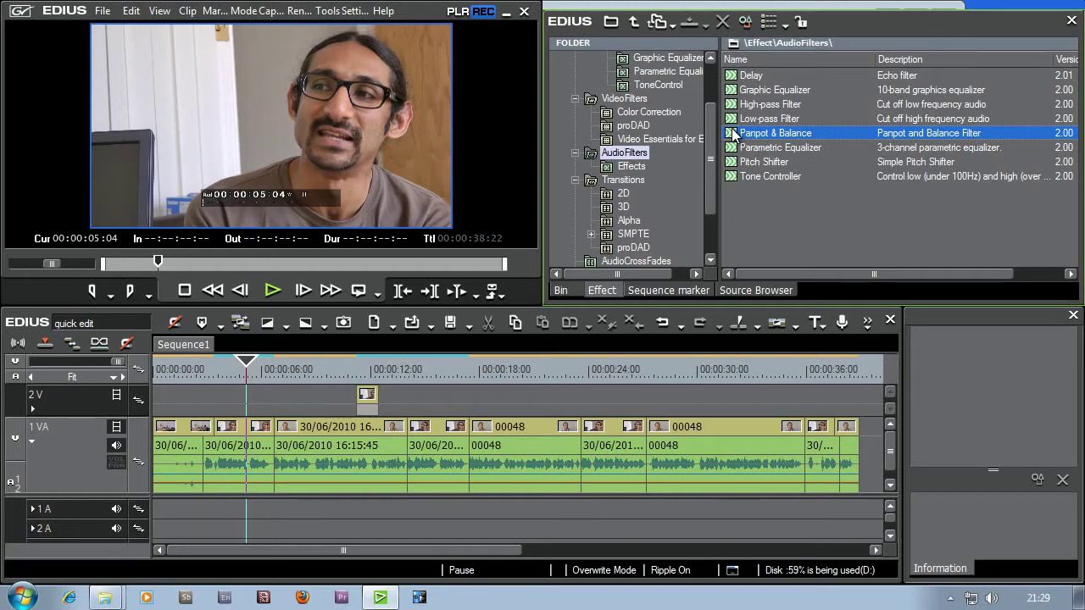
left_click(230, 447)
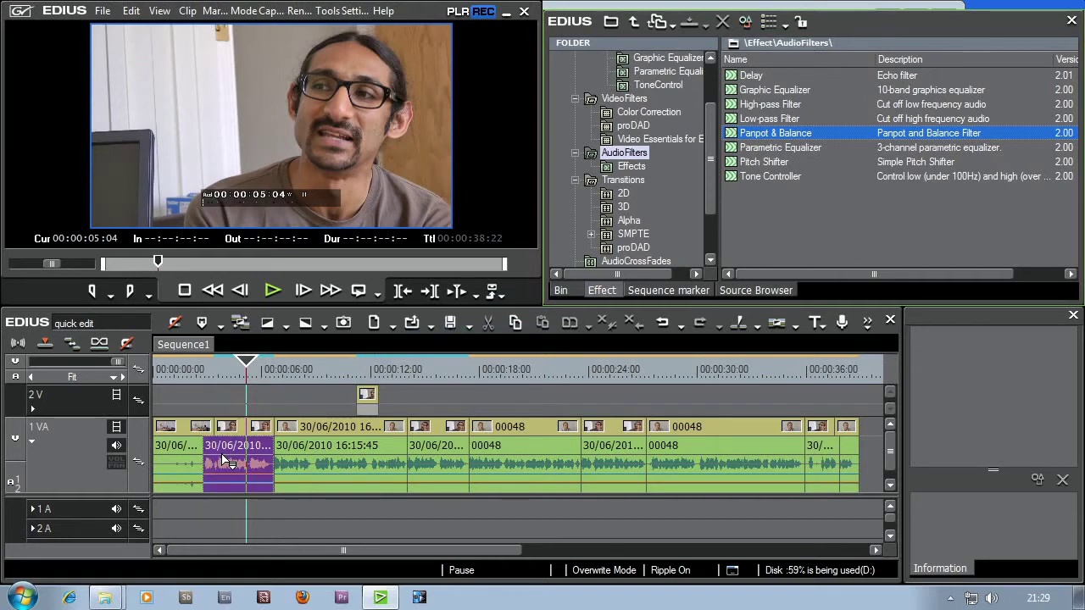
left_click_drag(226, 460, 225, 460)
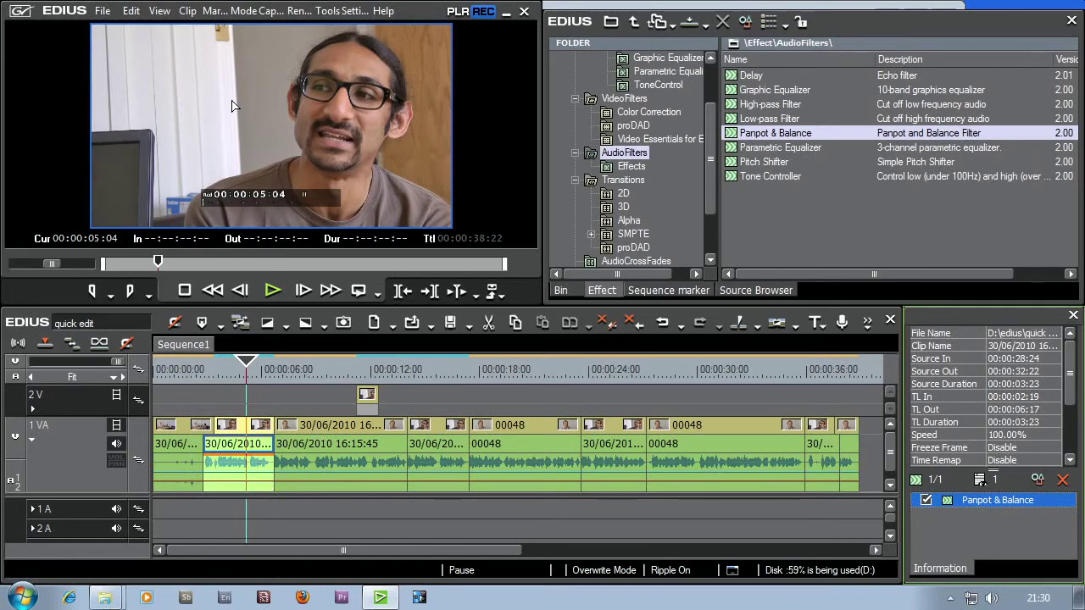
left_click(240, 469)
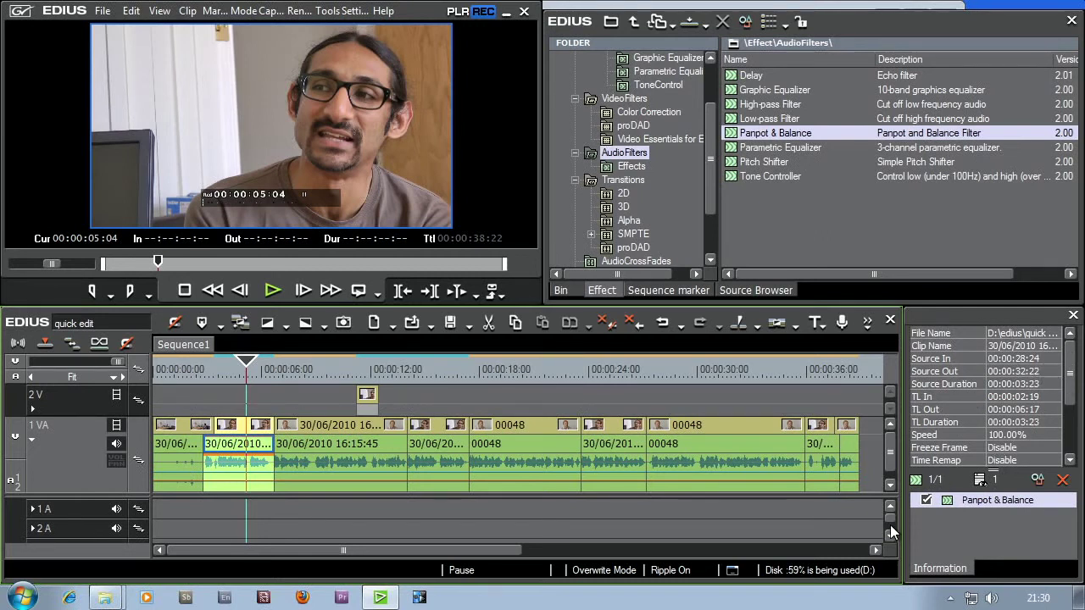
left_click(990, 501)
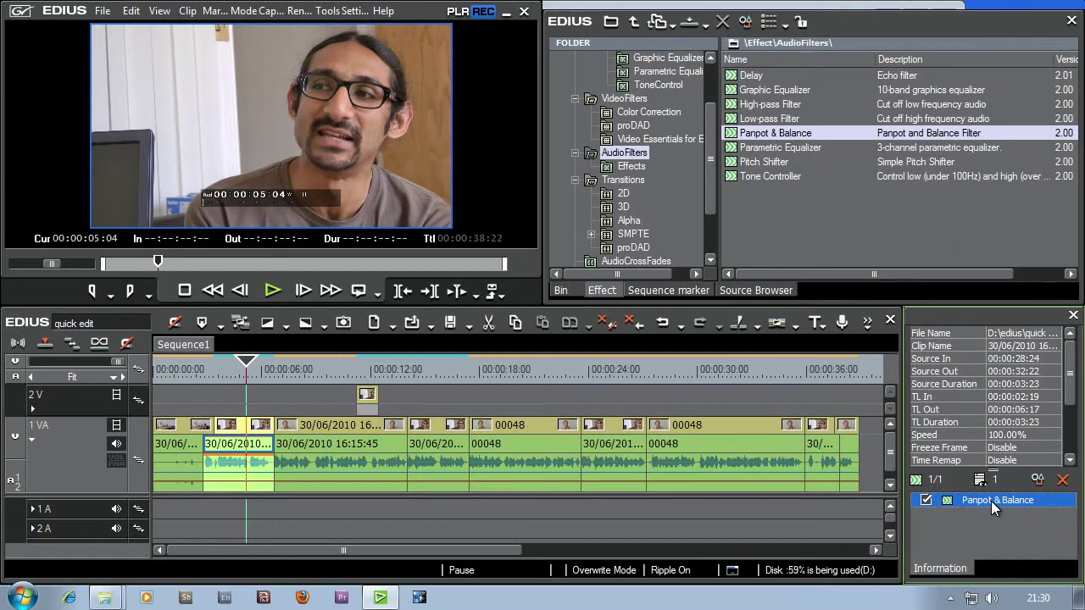
In Panpot & Balance, pan the left channel to centre and lower the right channel to -84.3 dB.
double_click(991, 501)
left_click_drag(885, 193, 560, 43)
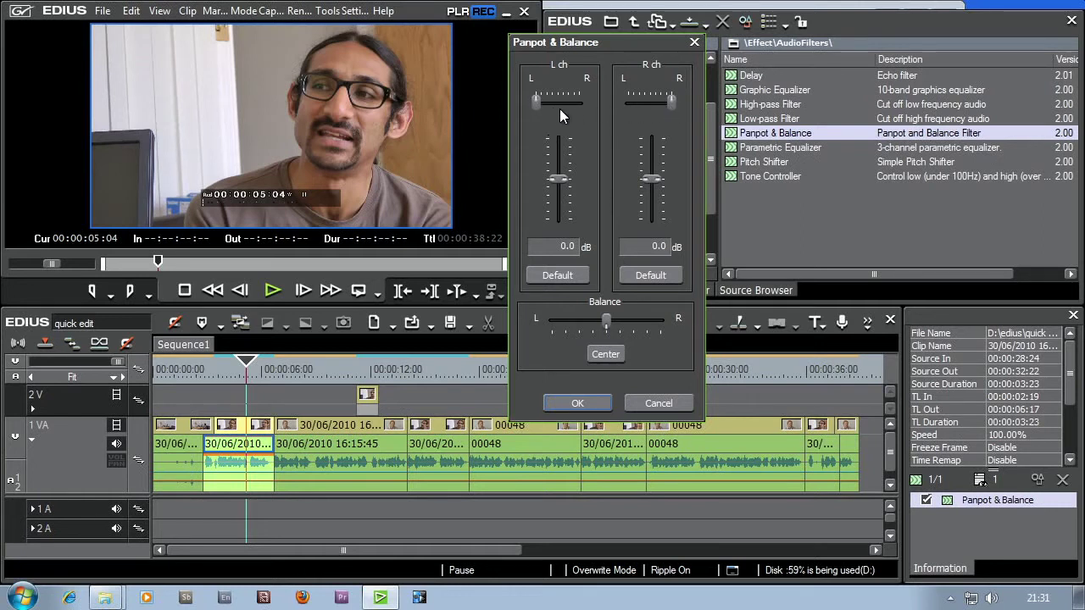
left_click_drag(535, 103, 558, 106)
left_click_drag(653, 182, 654, 223)
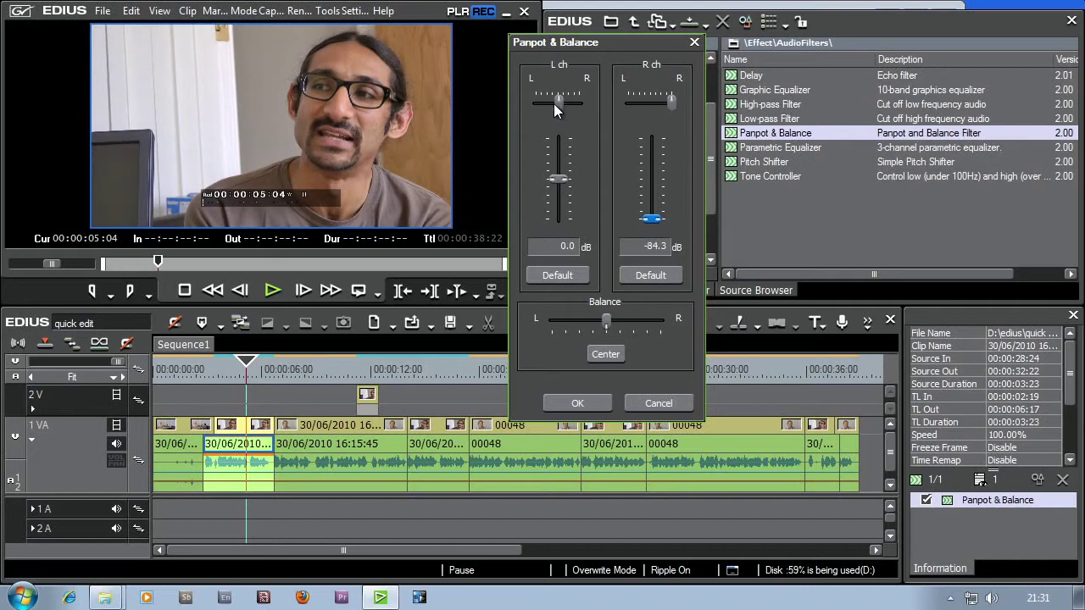
Rewind and play the clip to check the adjusted audio.
key("j")
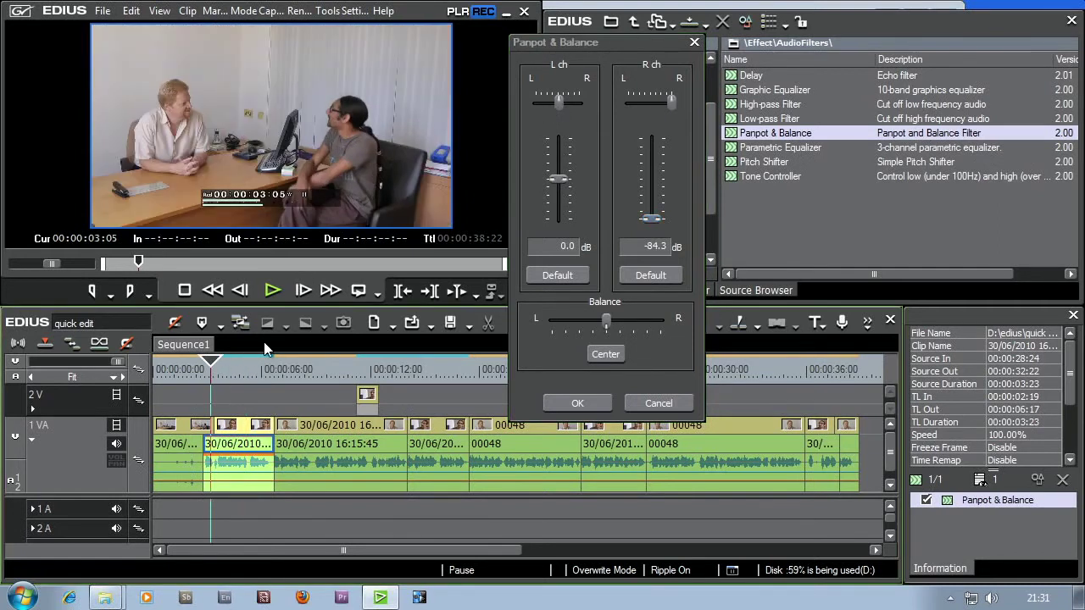
left_click(267, 295)
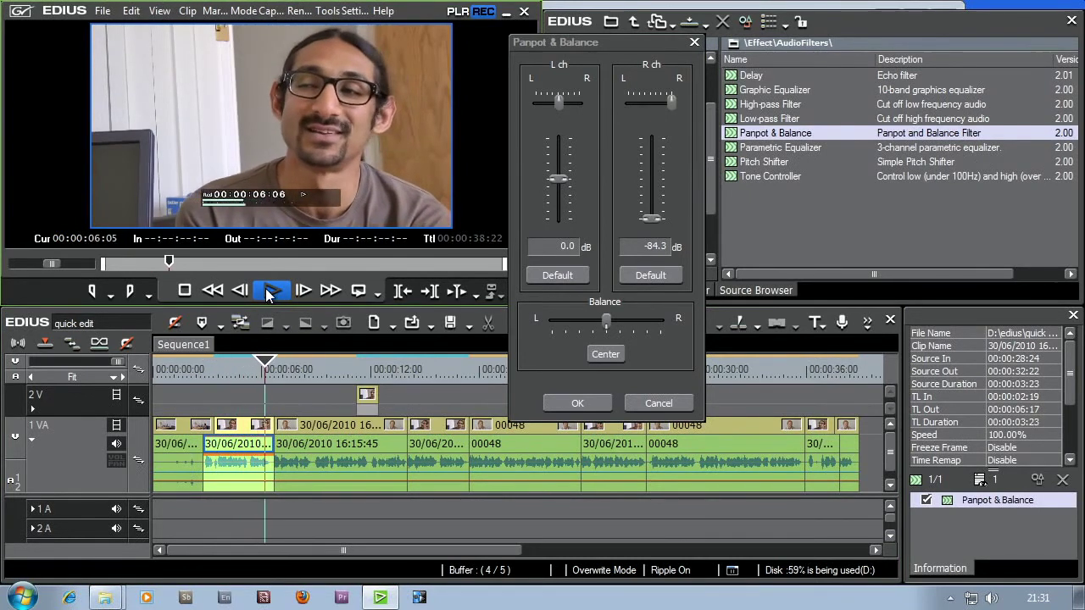
left_click(265, 289)
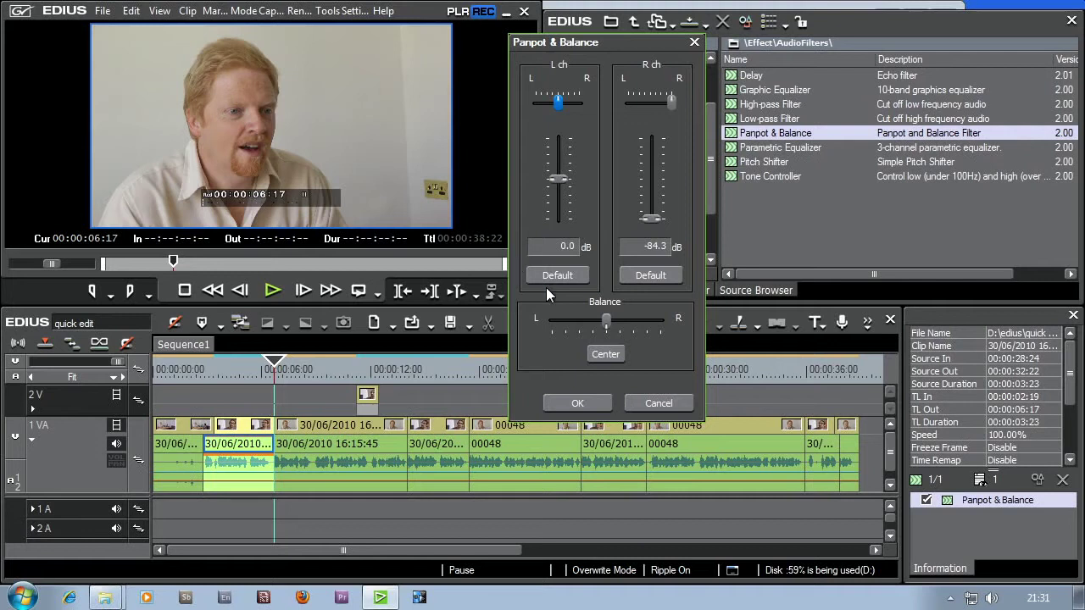
Confirm the pan settings and marquee-select the remaining clips on track 1 VA.
left_click(578, 403)
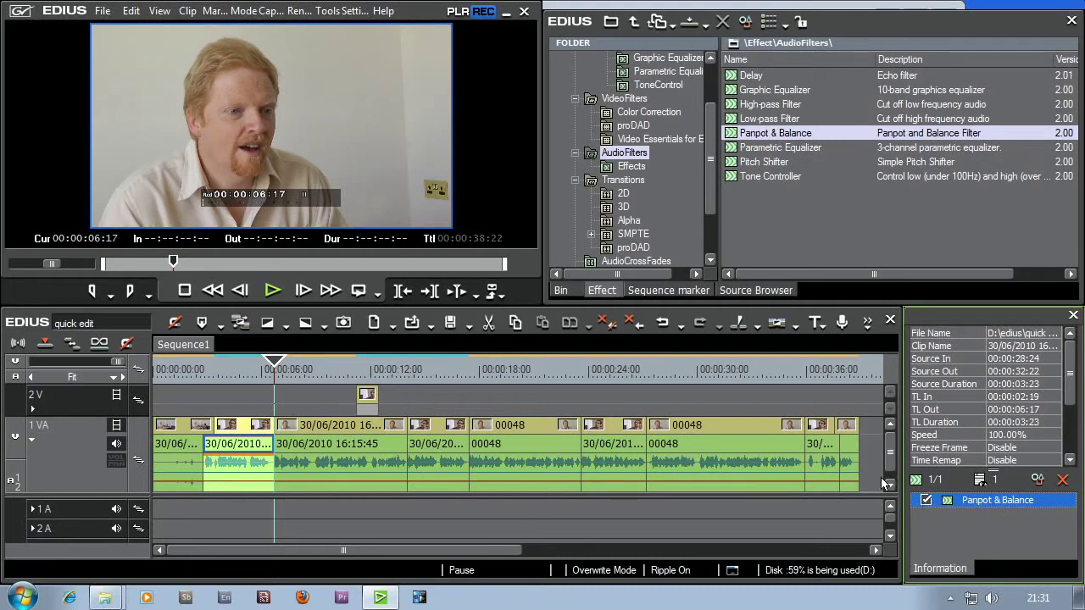
left_click_drag(884, 482, 356, 468)
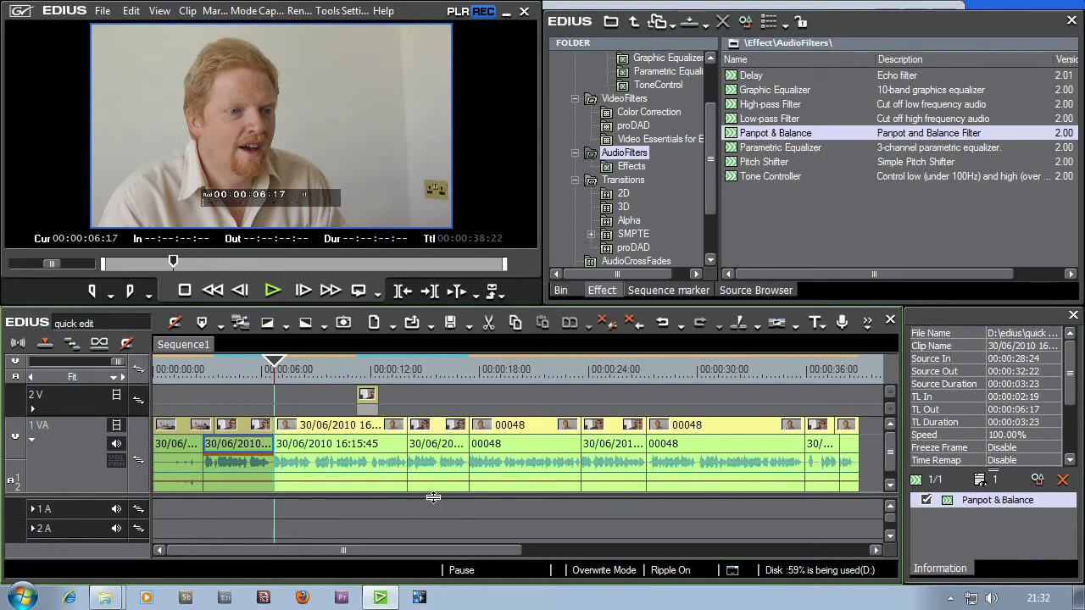
left_click_drag(875, 451, 376, 466)
Apply Panpot & Balance to the selected clips, verify the last one at 00:00:35:23, and play back.
left_click_drag(973, 506, 821, 481)
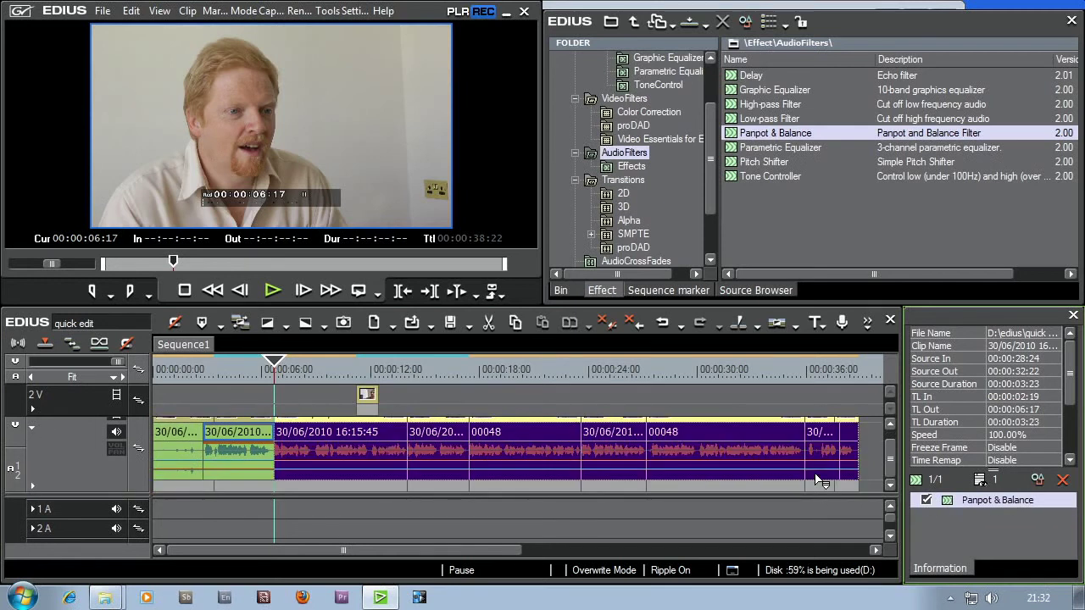
left_click(820, 481)
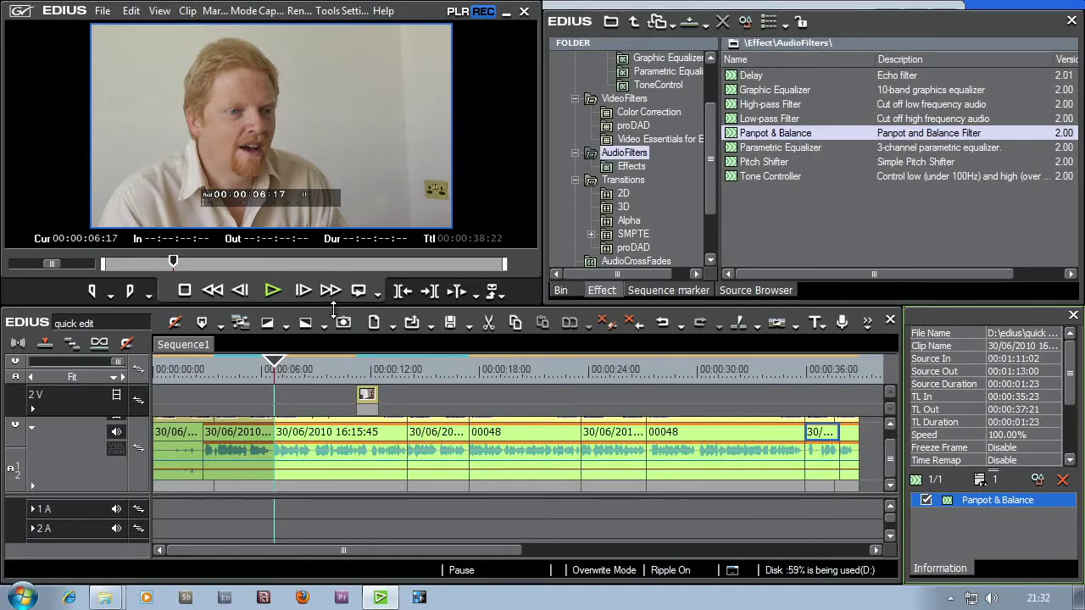
left_click(274, 290)
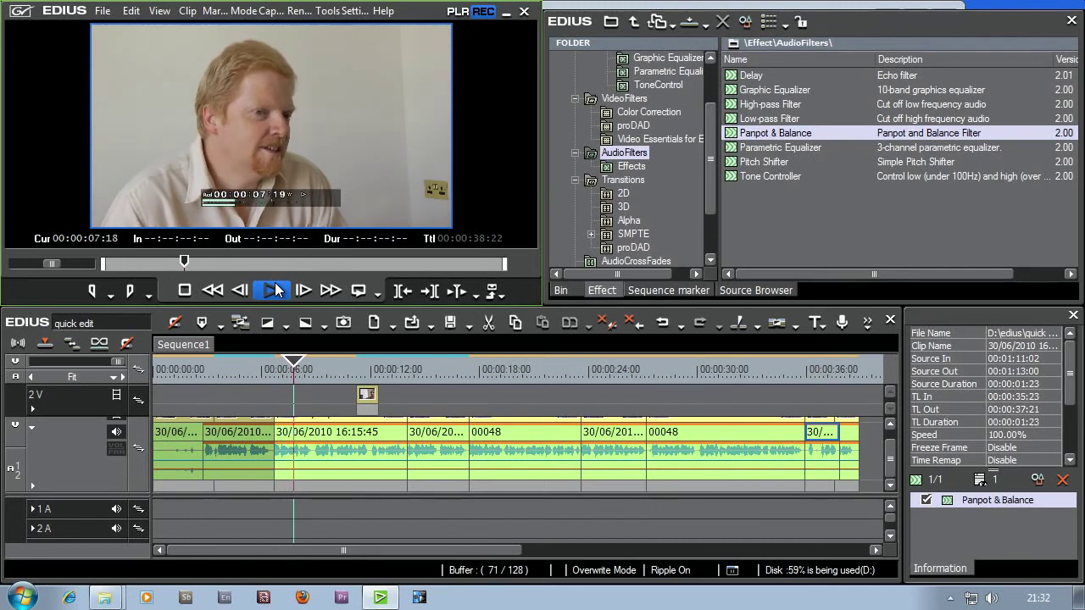
left_click(433, 372)
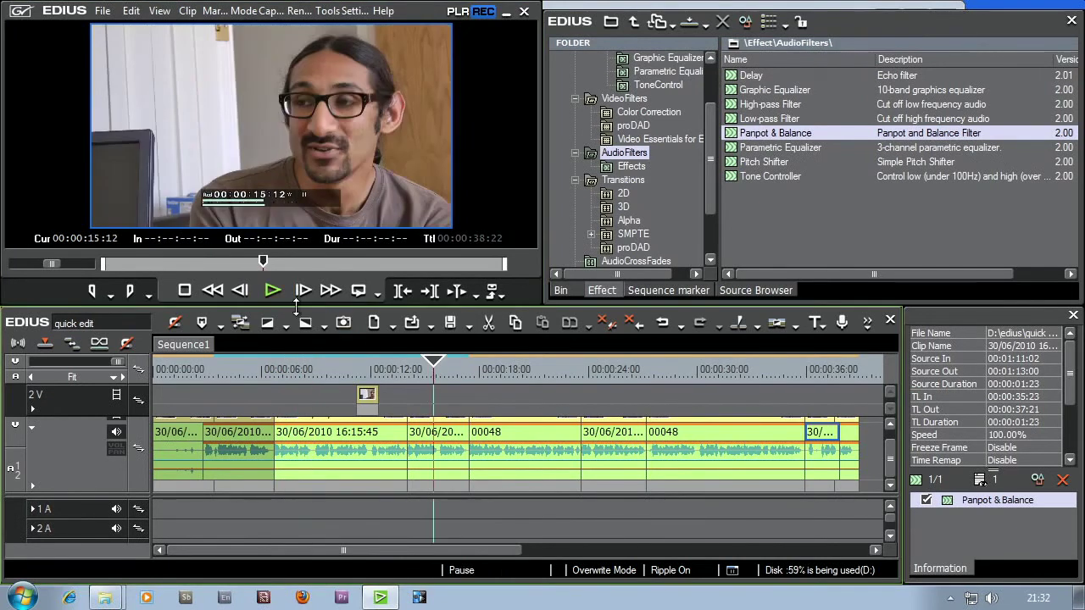
left_click(273, 289)
left_click(499, 367)
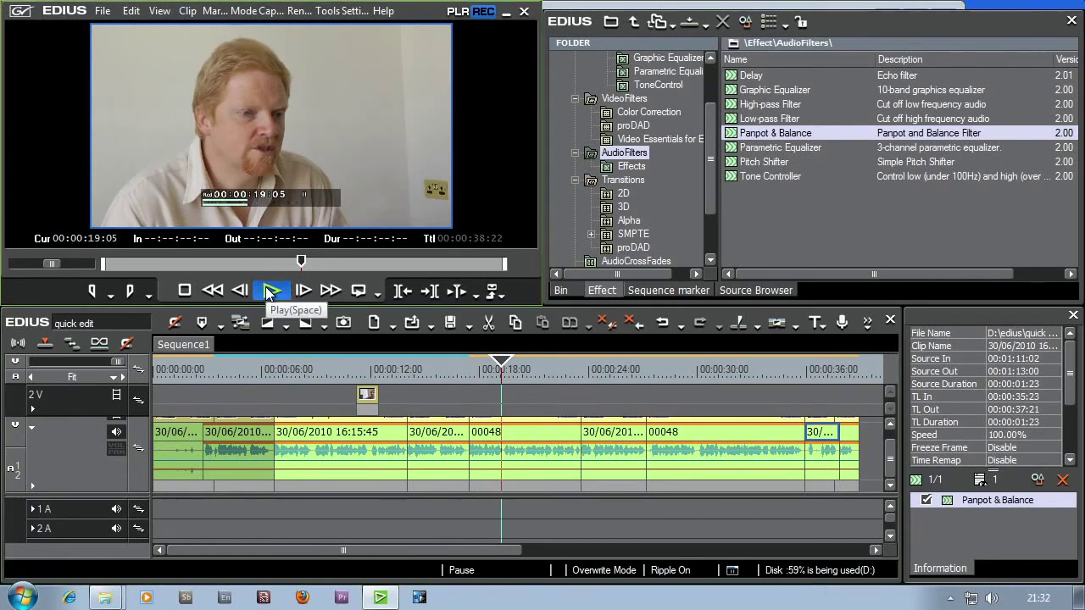
left_click(272, 290)
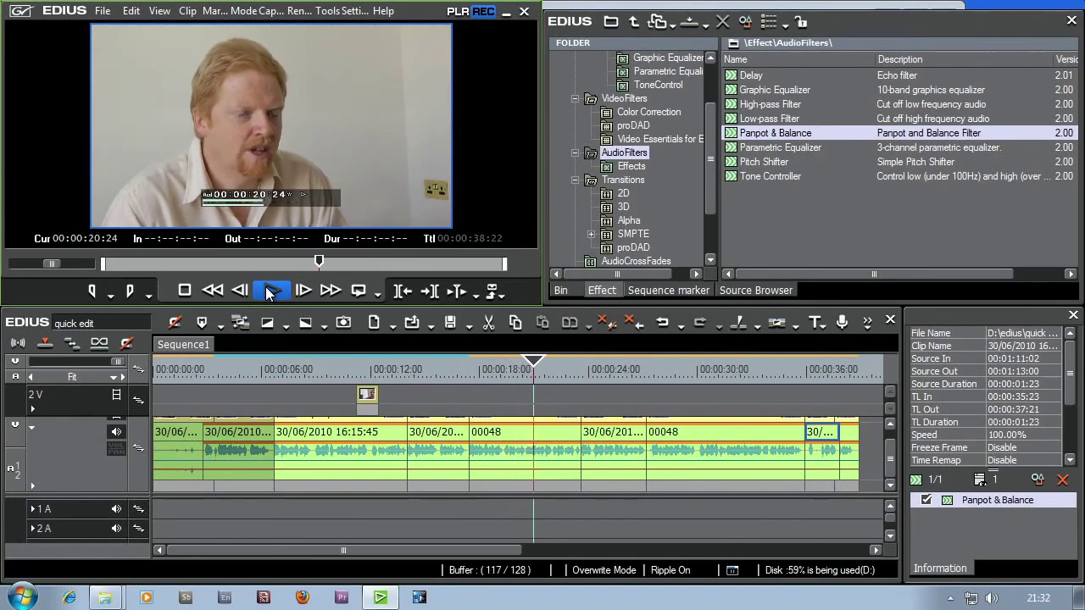
key("Home")
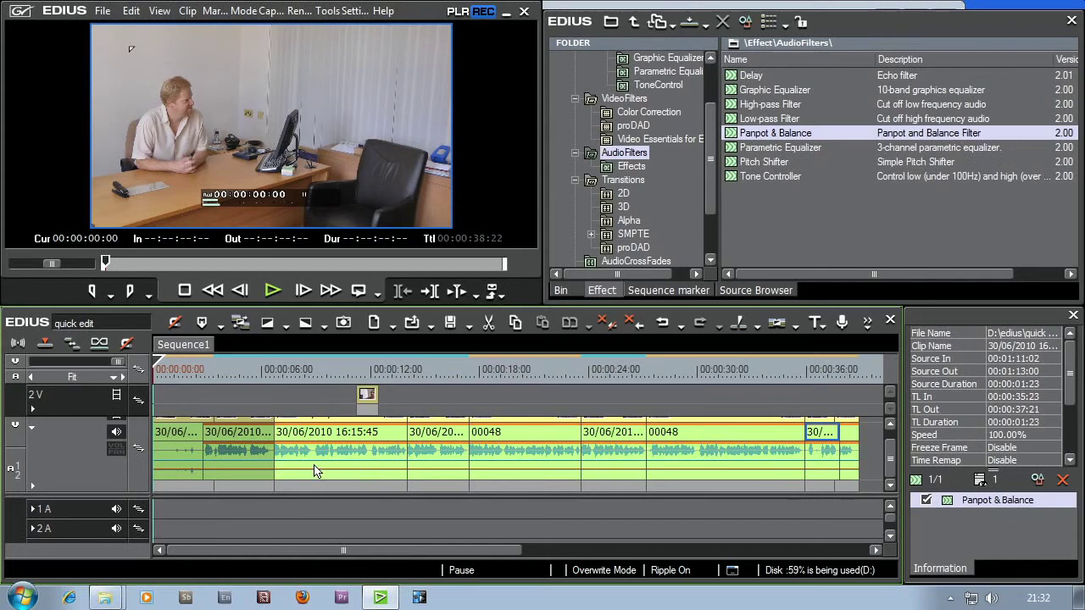
left_click(168, 374)
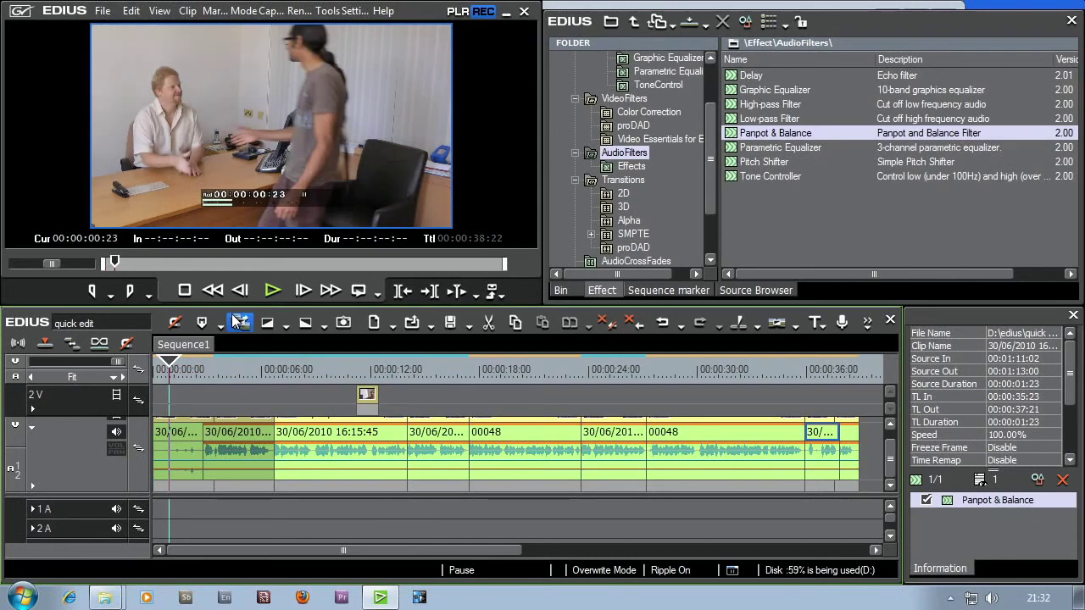
left_click(267, 289)
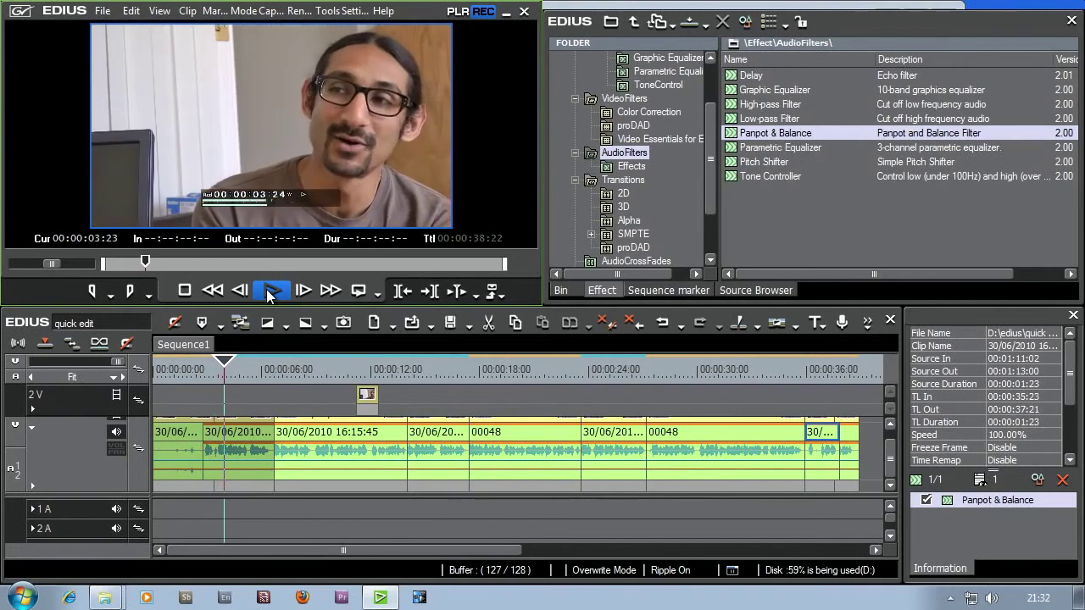
left_click(172, 377)
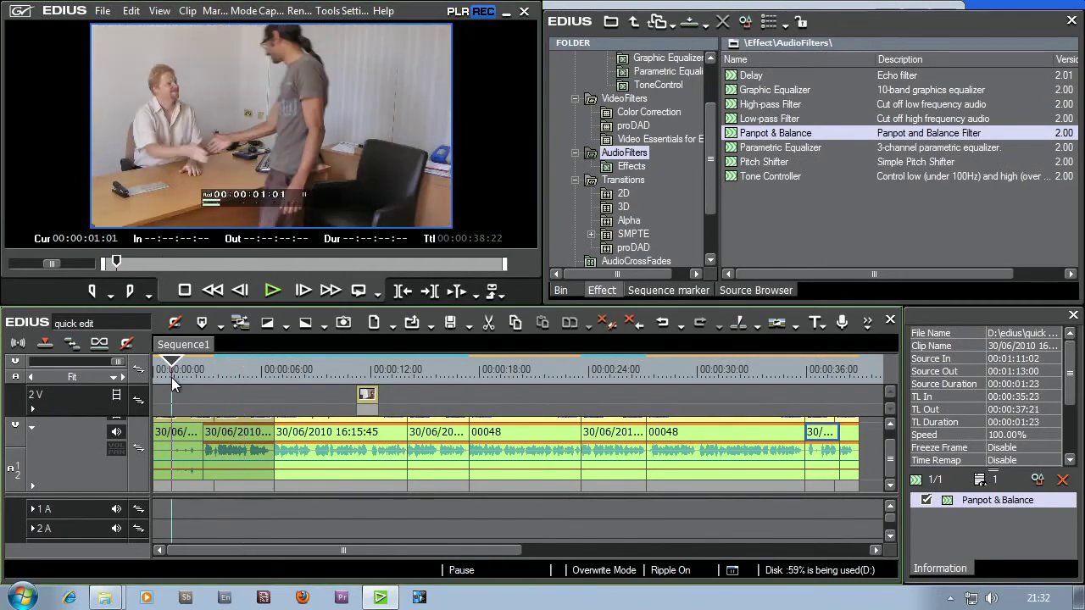
left_click(183, 375)
left_click(180, 377)
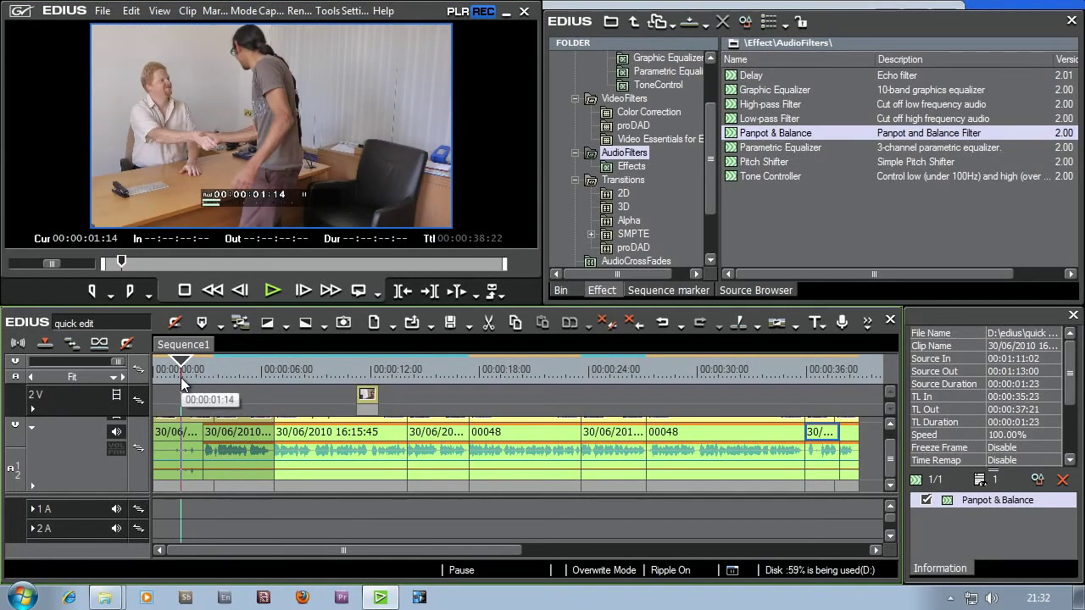
scroll(165, 457, "up", 1)
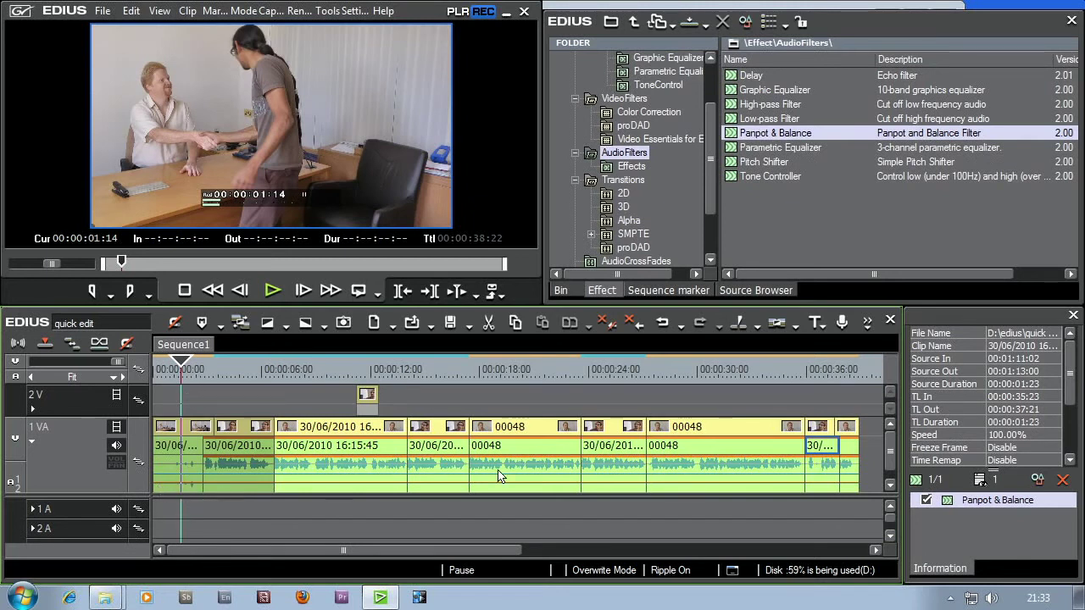
scroll(893, 456, "down", 1)
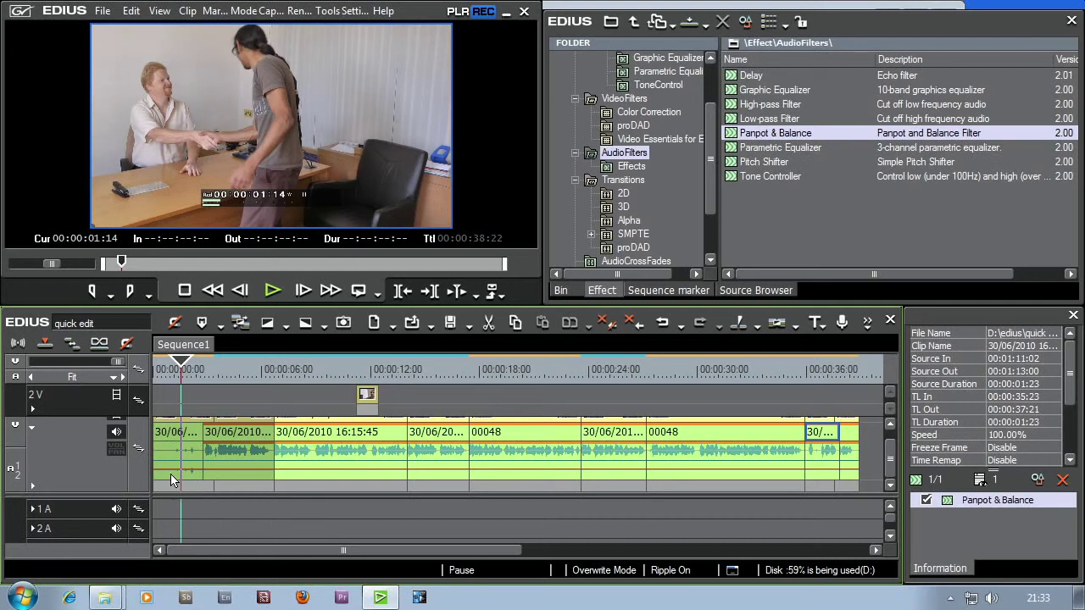
Show the volume rubber band on 1 VA and raise the opening clip's start to about 7.3 dB.
left_click(117, 450)
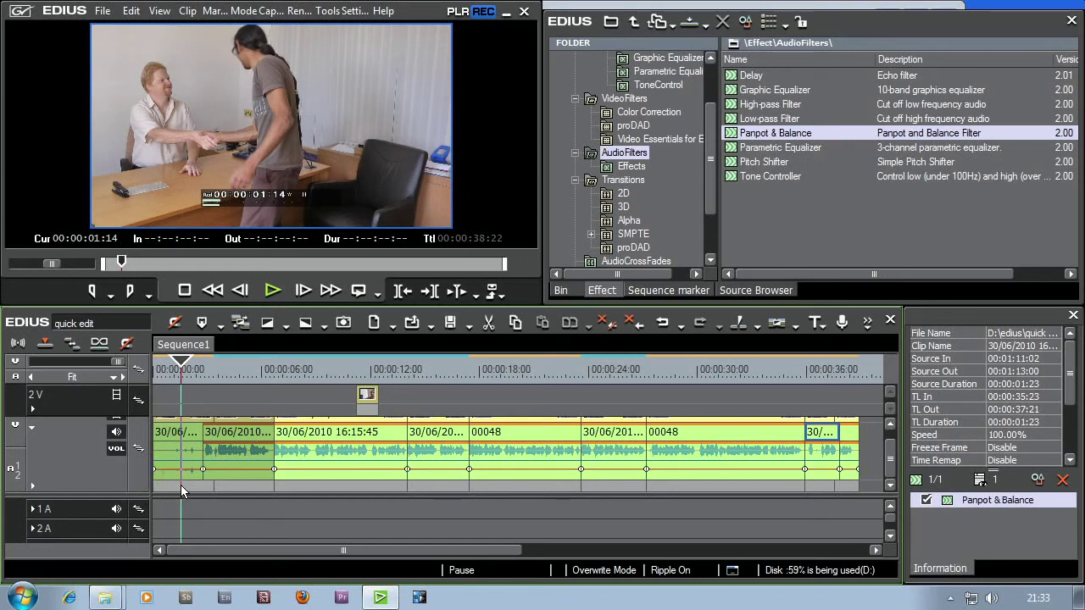
left_click(116, 450)
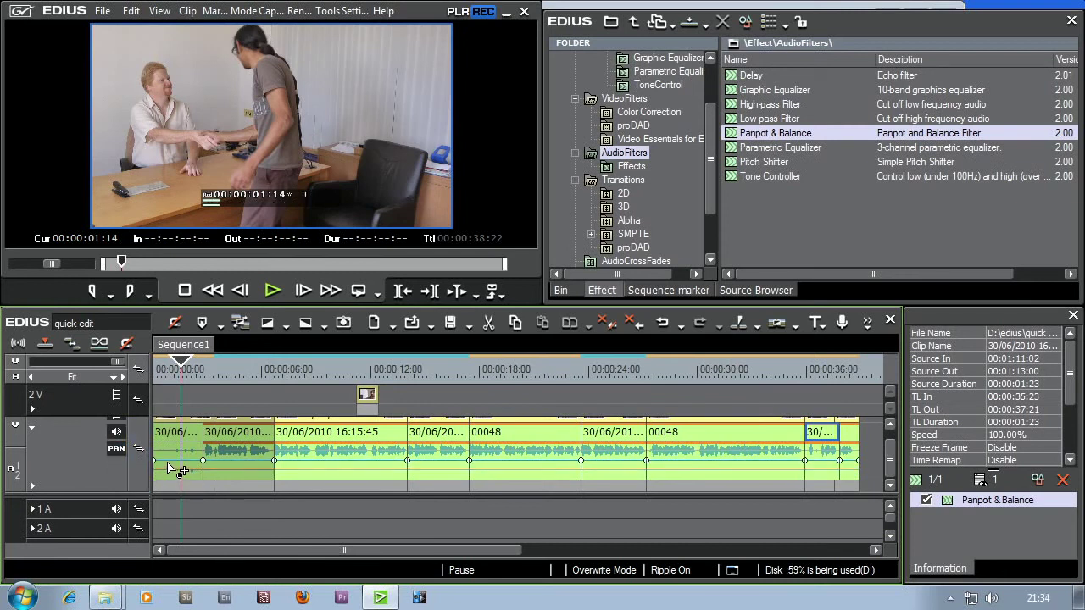
left_click(116, 452)
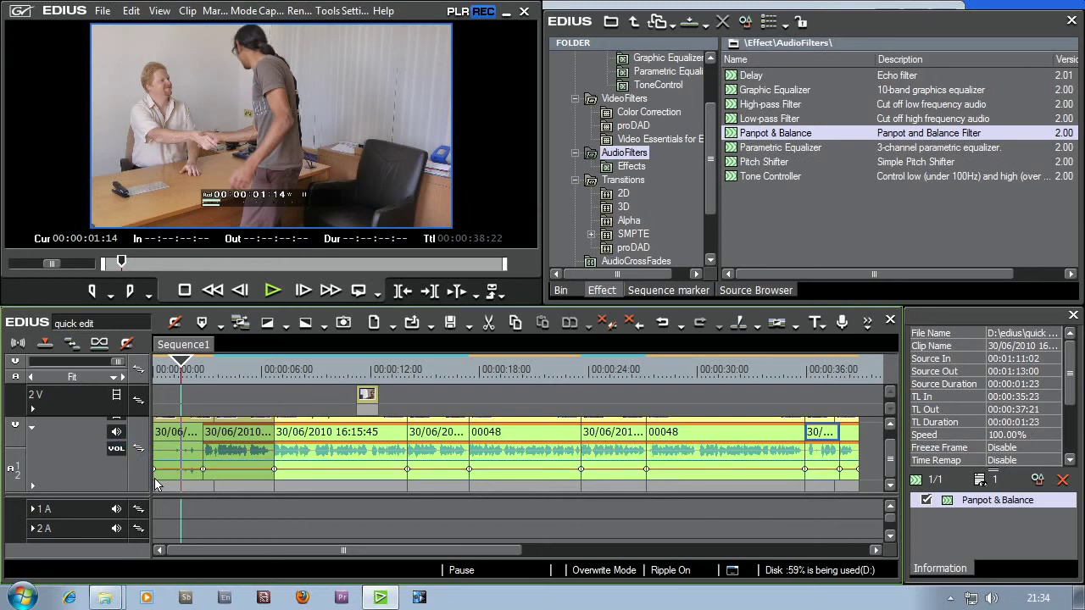
left_click_drag(156, 469, 205, 458)
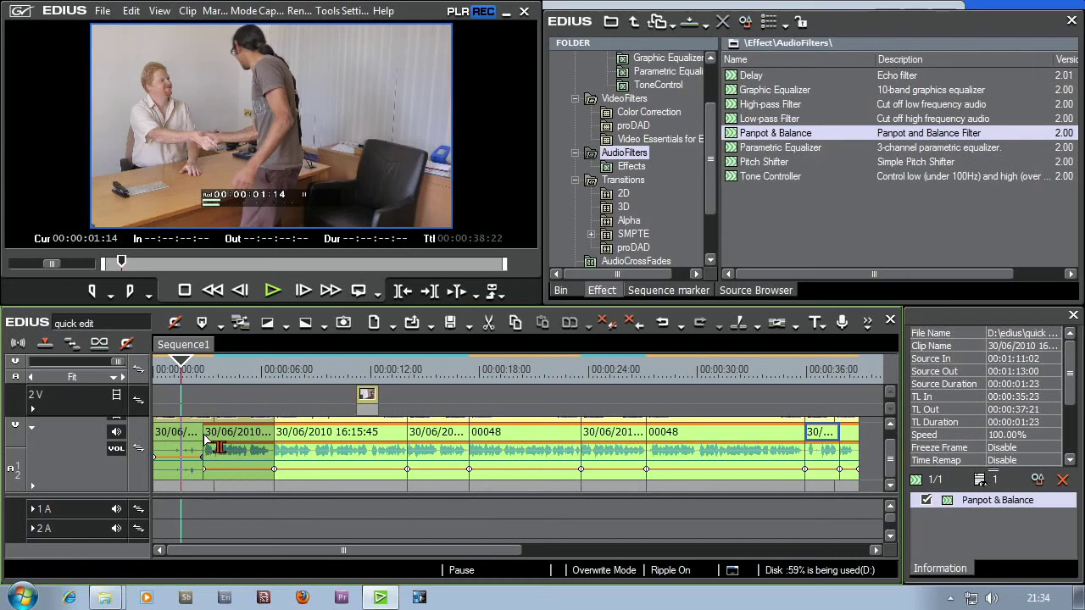
Play the opening clip from near the start to hear the louder audio.
left_click(164, 370)
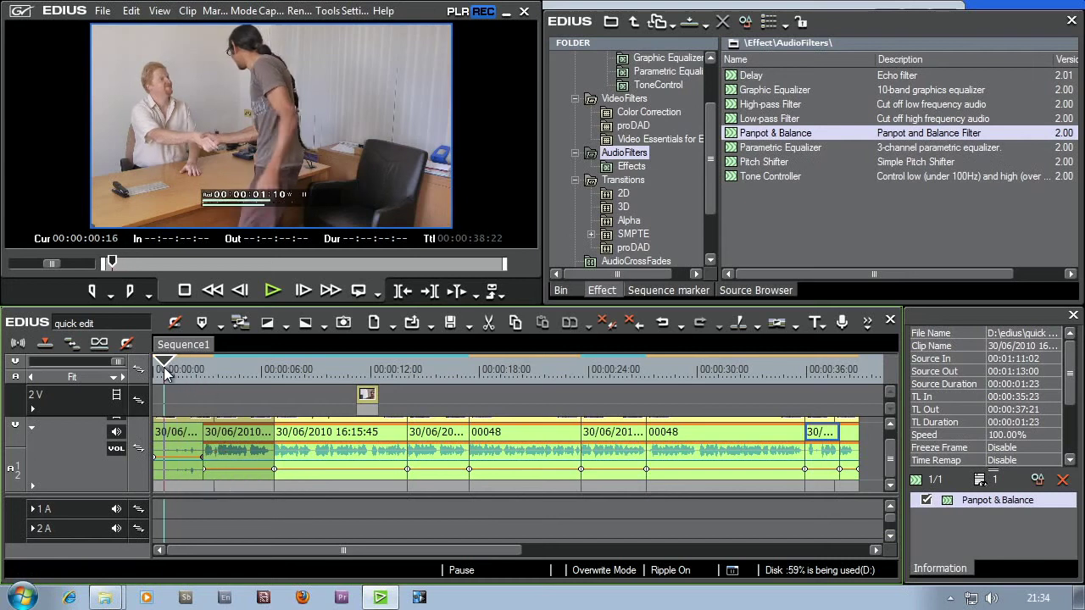
left_click(273, 291)
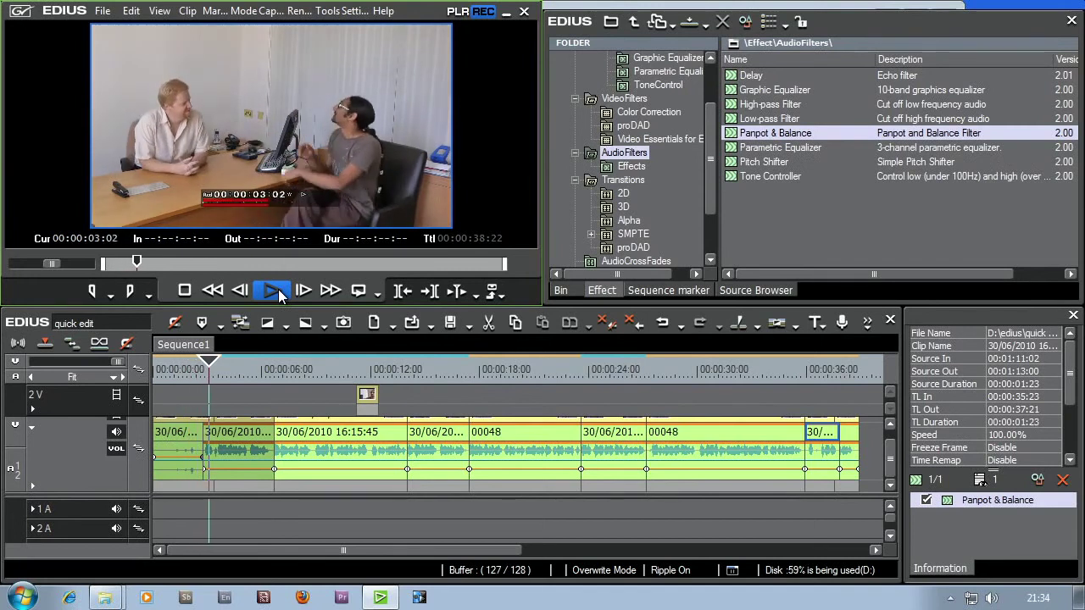
left_click(186, 373)
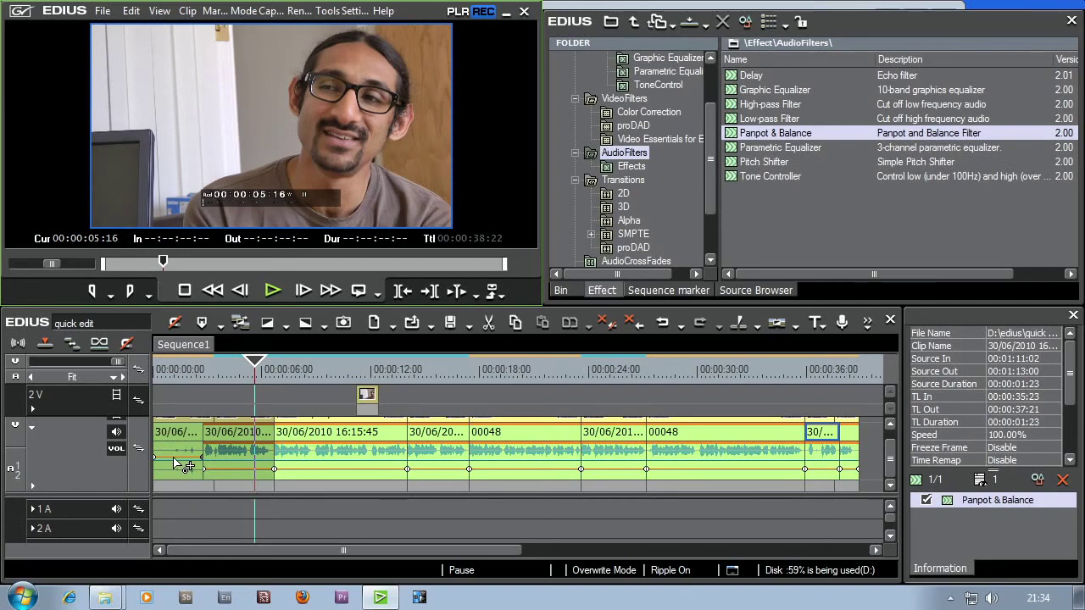
Clear the opening clip's volume points with Delete All, then push its start up to about 9.4 dB.
mouse_move(186, 462)
left_mouse_down()
mouse_move(194, 448)
mouse_move(184, 462)
left_mouse_up()
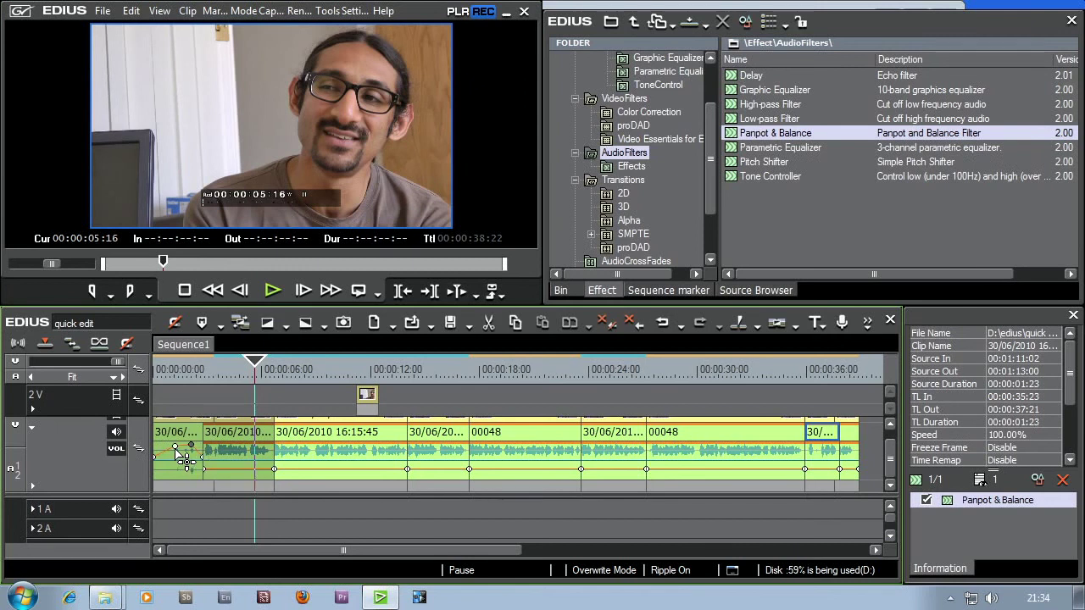
right_click(174, 446)
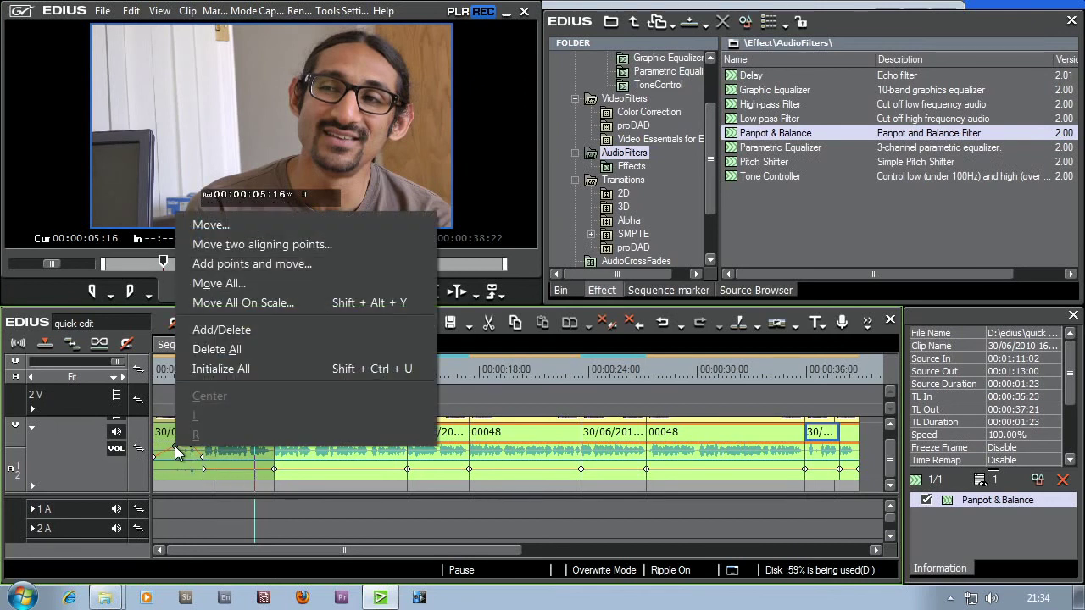
left_click(236, 348)
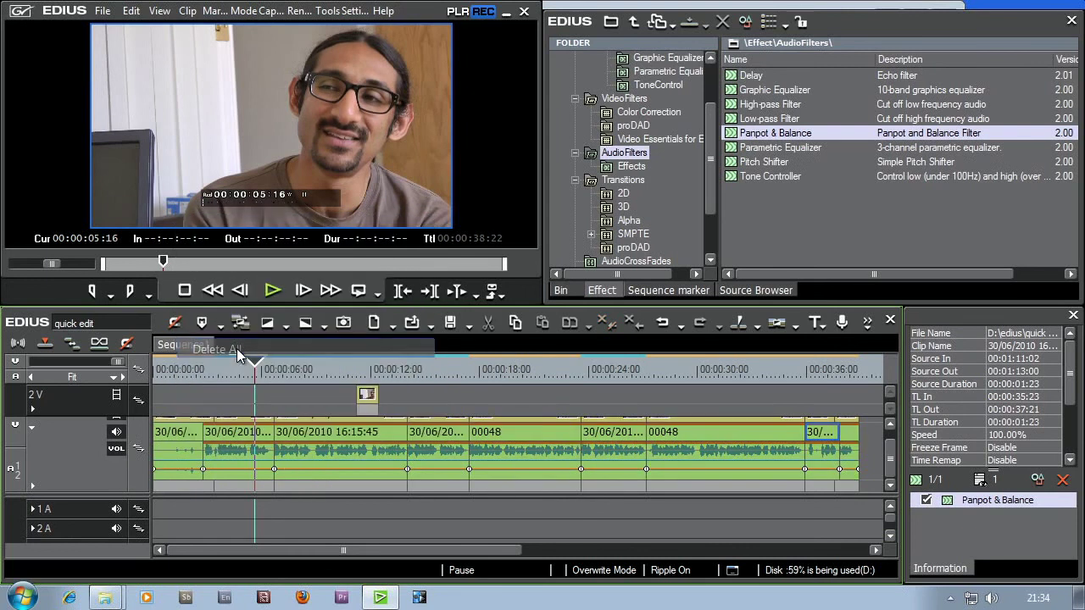
left_click_drag(157, 462, 208, 460)
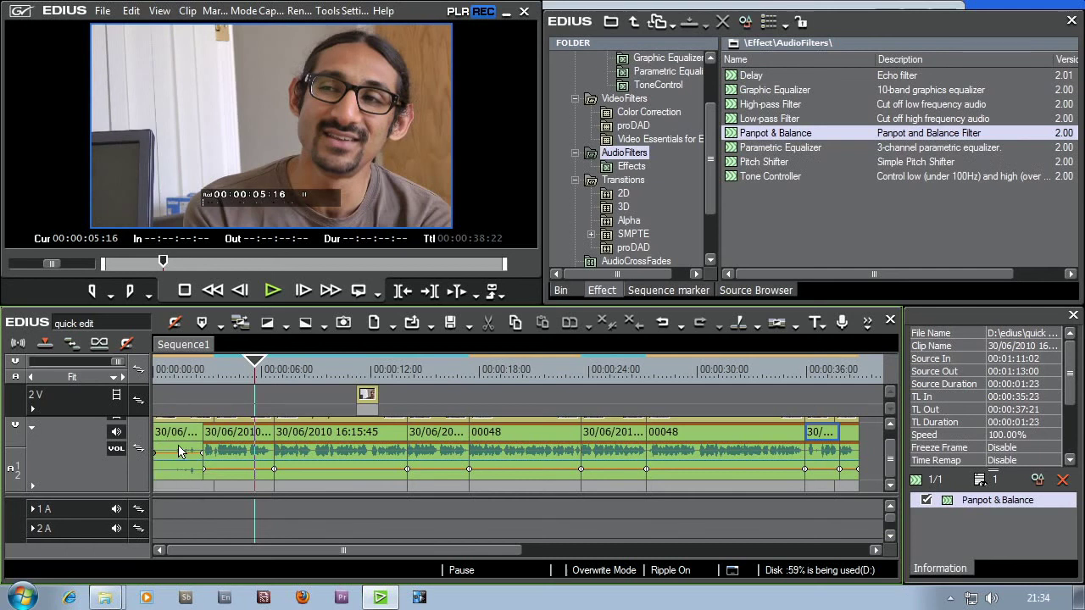
mouse_move(182, 451)
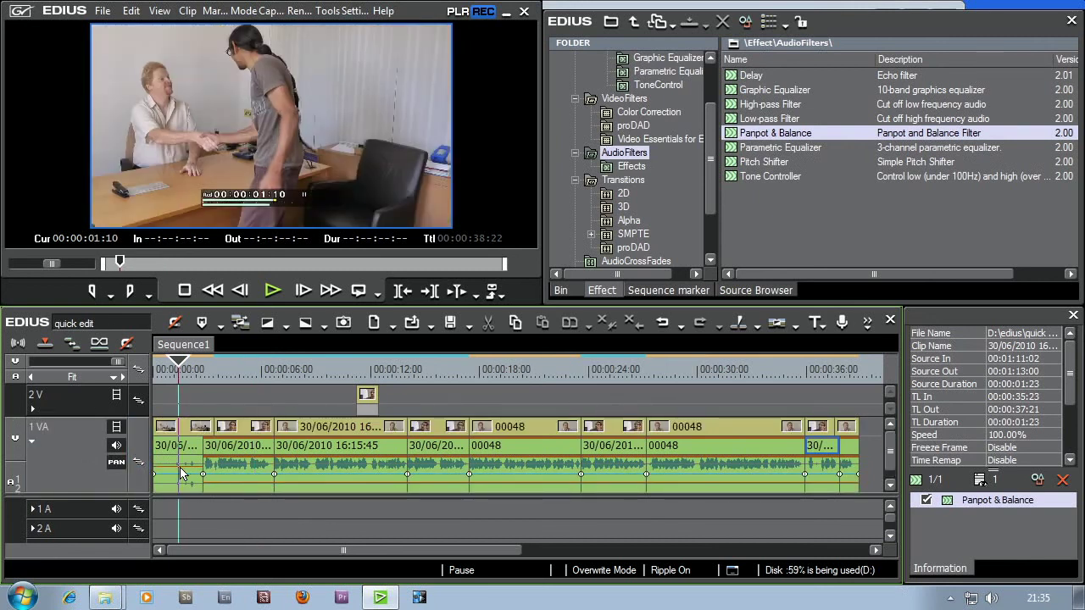
Collapse the 1 VA track's audio waveform area so only its clip row shows.
left_click(31, 444)
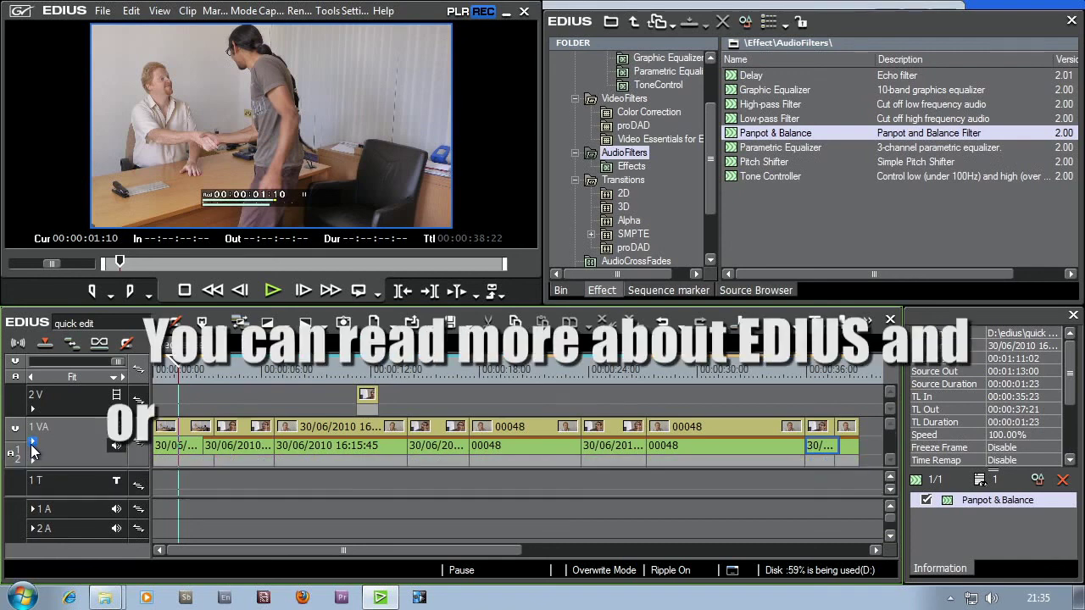